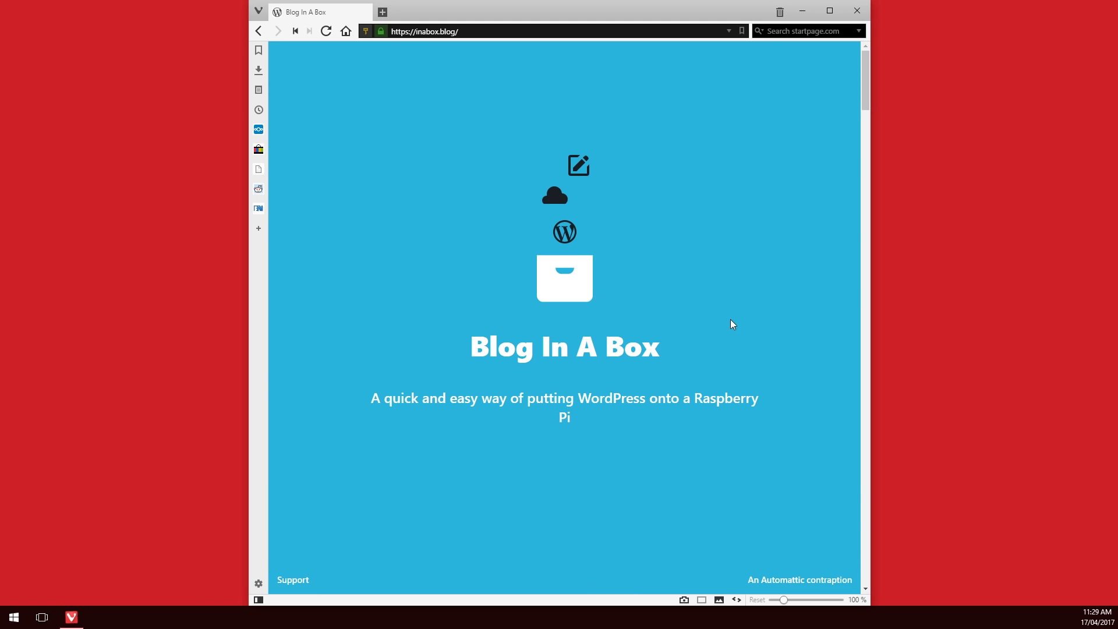
- Scroll to Step 1 and start downloading the Windows (7+) 64-bit Blog In A Box installer
scroll(732, 322, down, 5)
scroll(733, 324, down, 2)
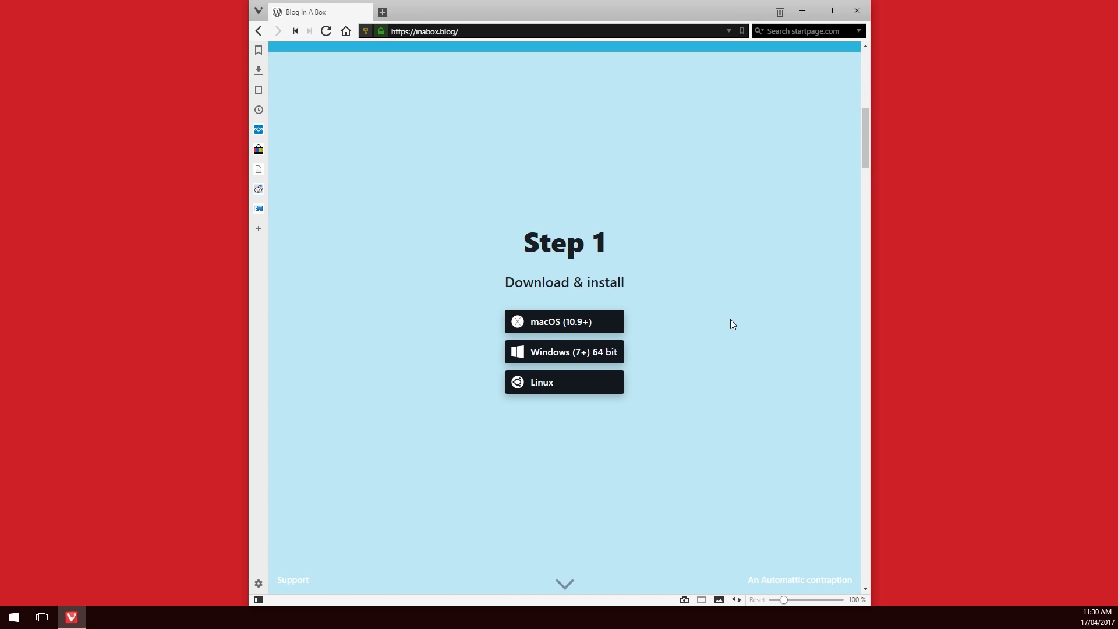
click(572, 360)
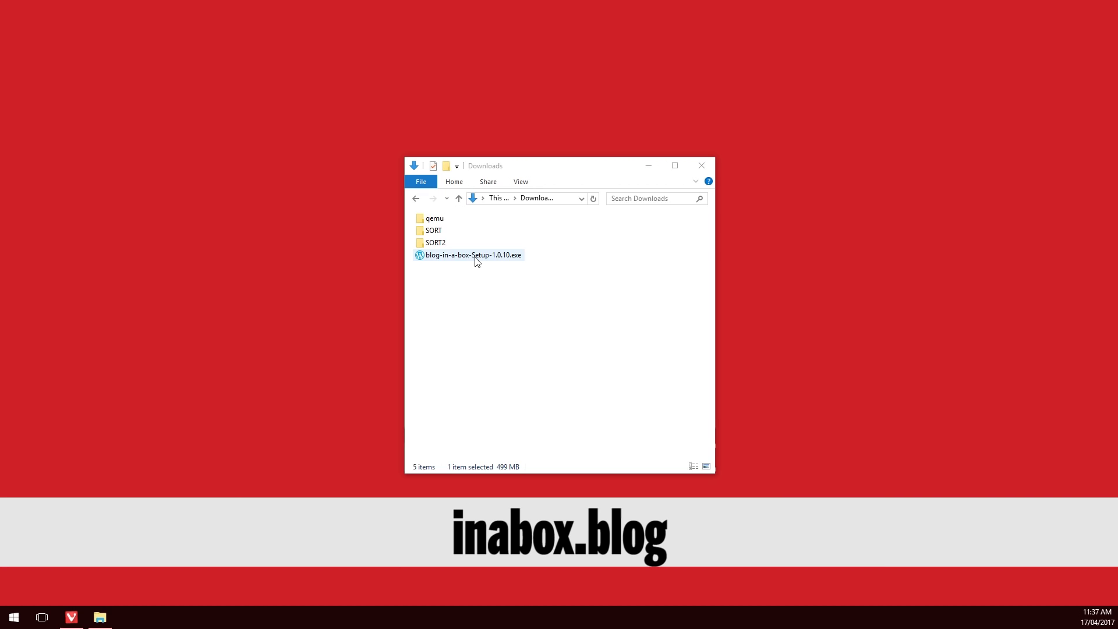
- Run blog-in-a-box-Setup-1.0.10.exe from Downloads, allow it, and accept the licence agreement
double_click(475, 258)
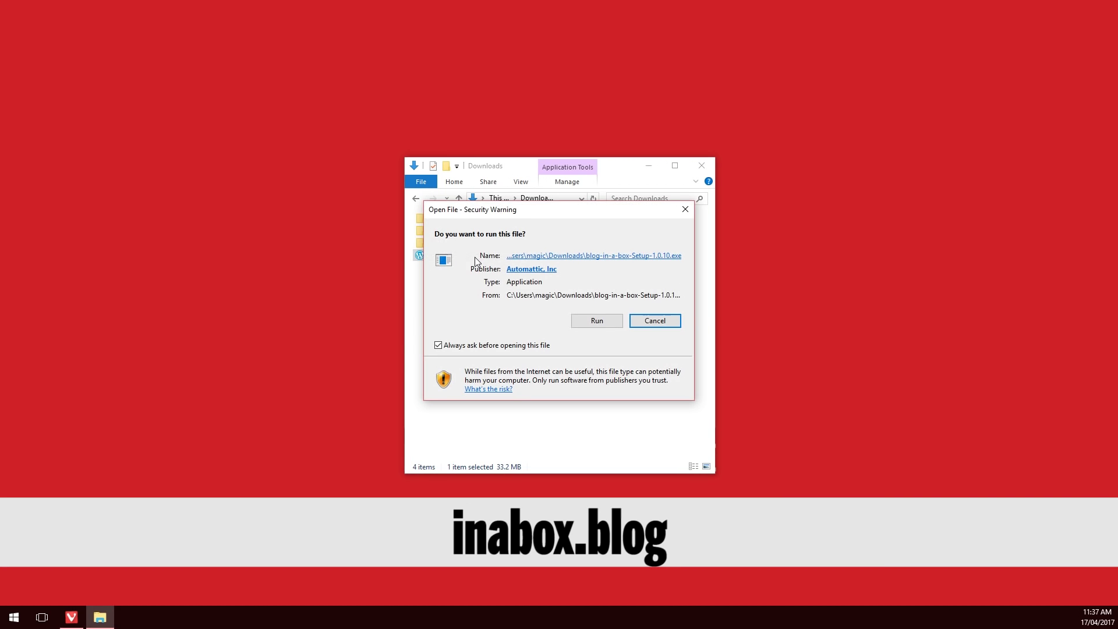
click(607, 319)
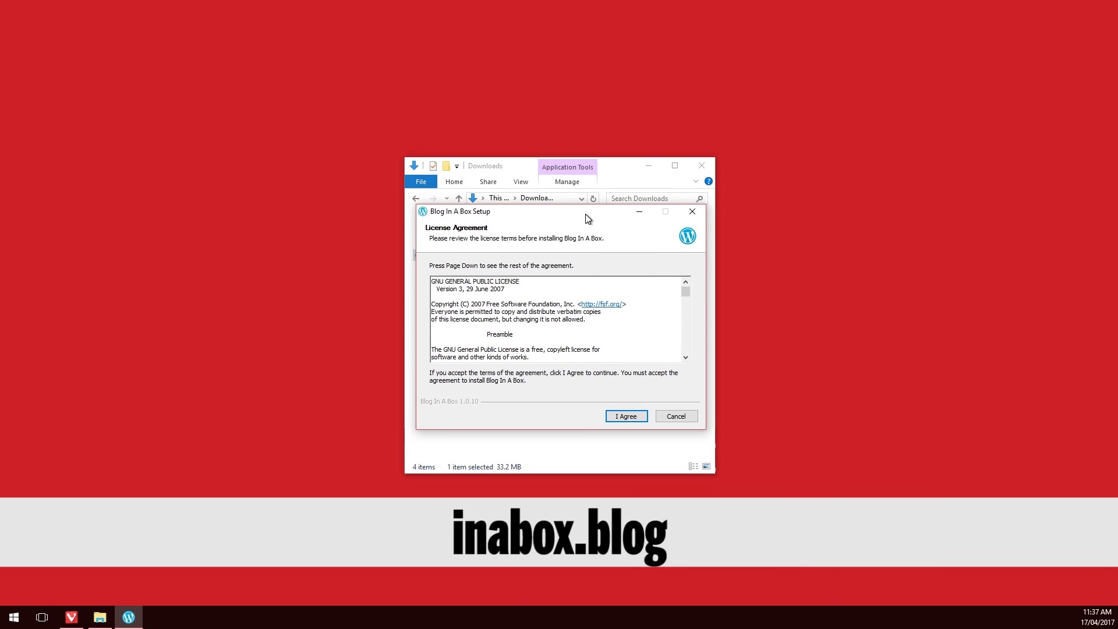
click(622, 419)
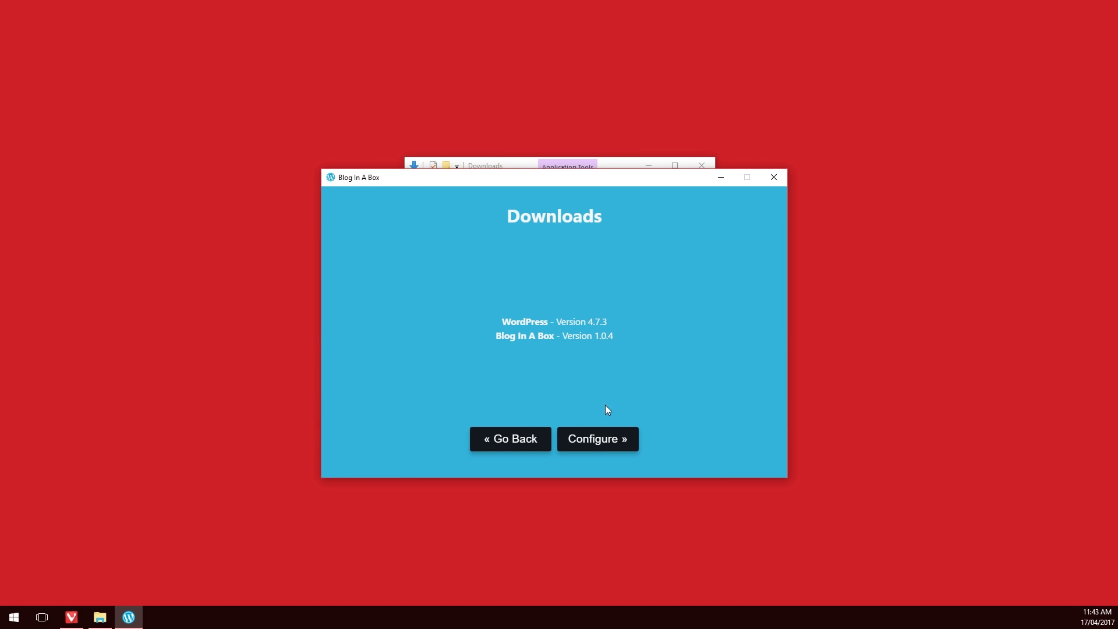
- Go on to configuration, leave the Wi-Fi fields blank, and select the blog title text
click(592, 441)
click(563, 282)
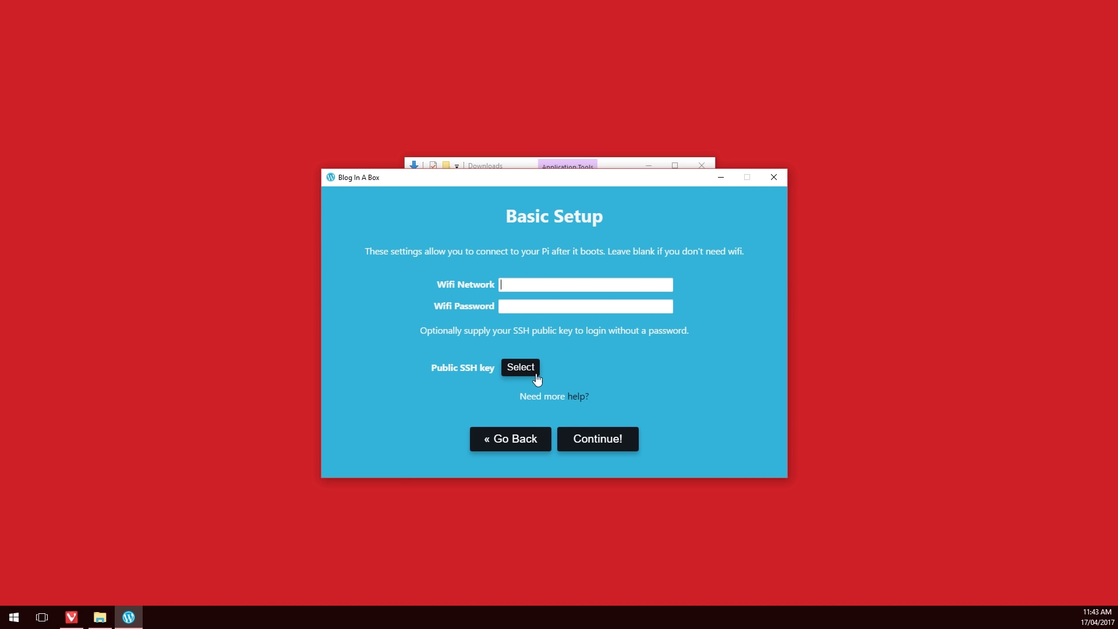
click(594, 441)
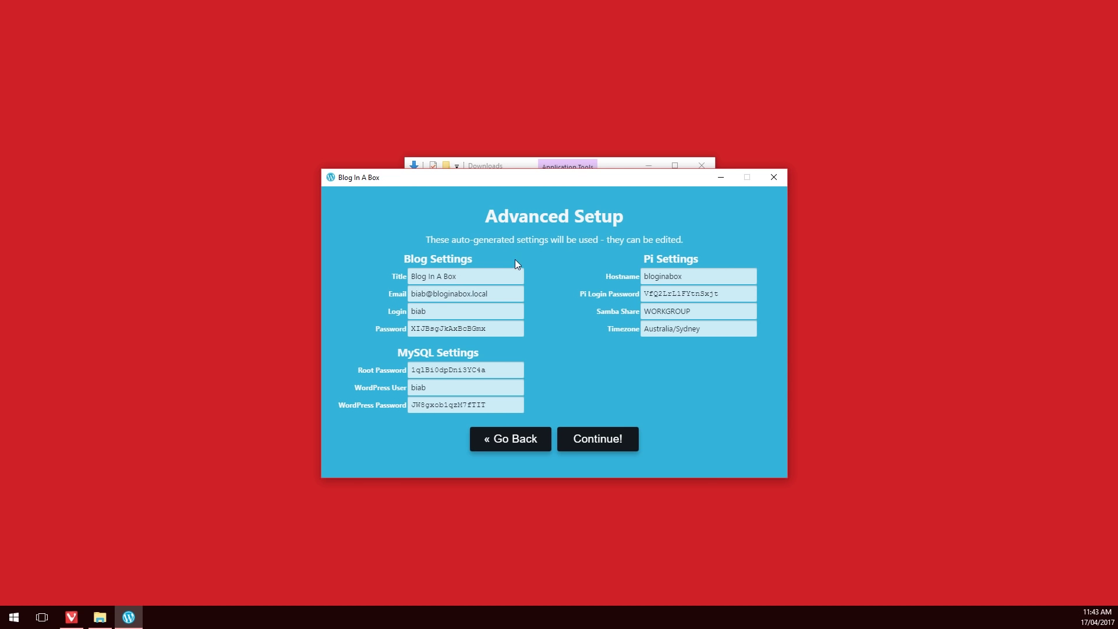
drag(460, 276, 384, 272)
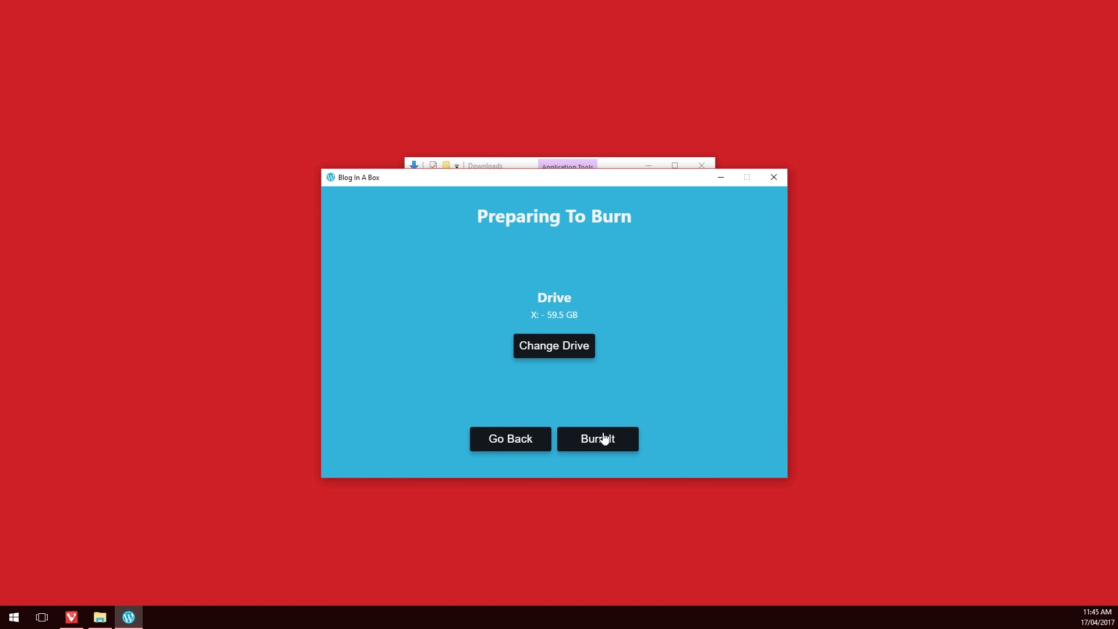
- Switch the burn target to the F: (14.5 GB) drive and start burning the blog image
click(551, 352)
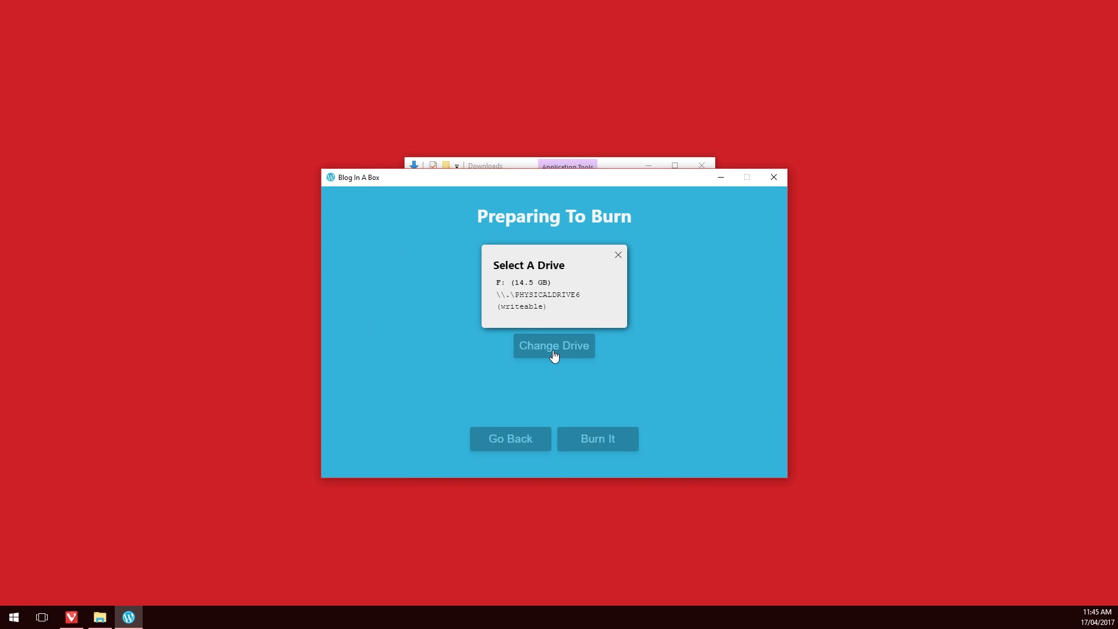
click(536, 296)
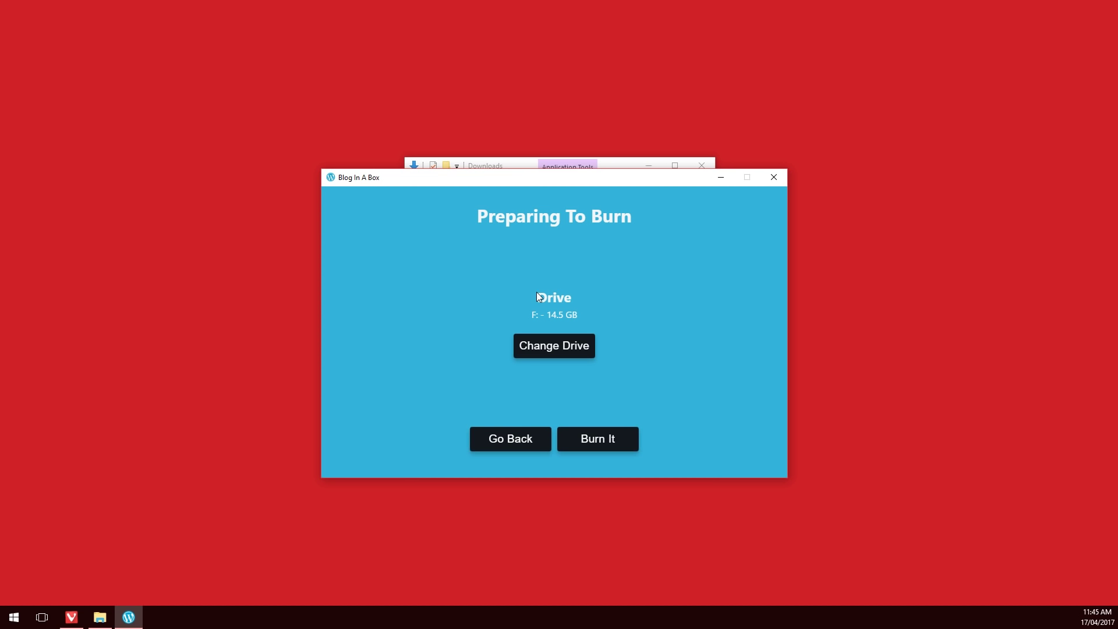
click(598, 440)
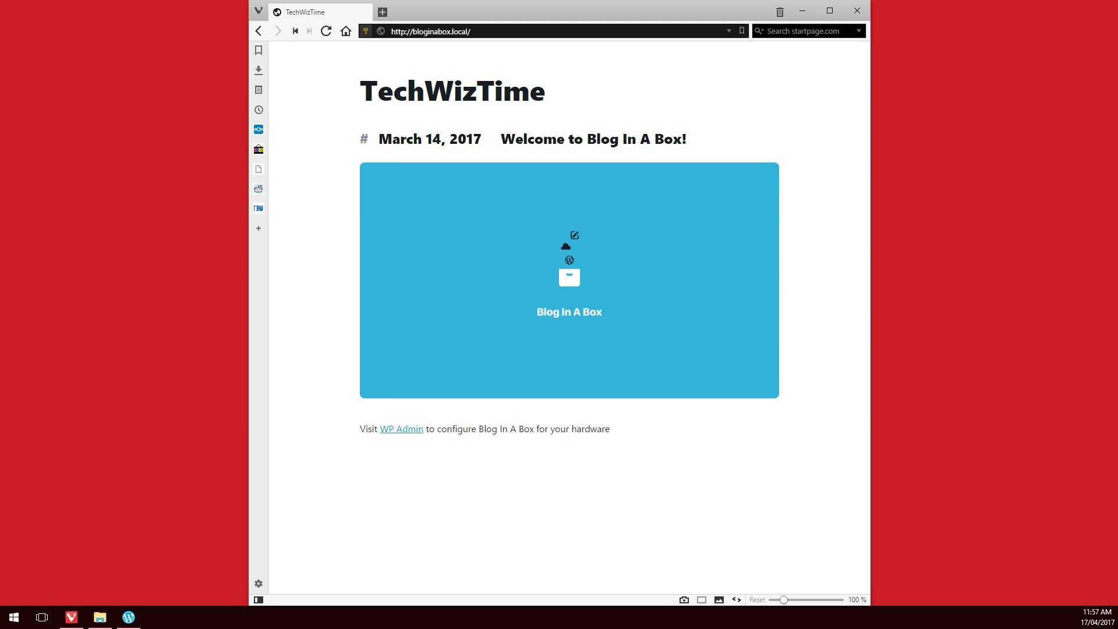
- Log in to WP Admin, save the Blog In A Box plugin settings, and open the Dashboard
click(411, 435)
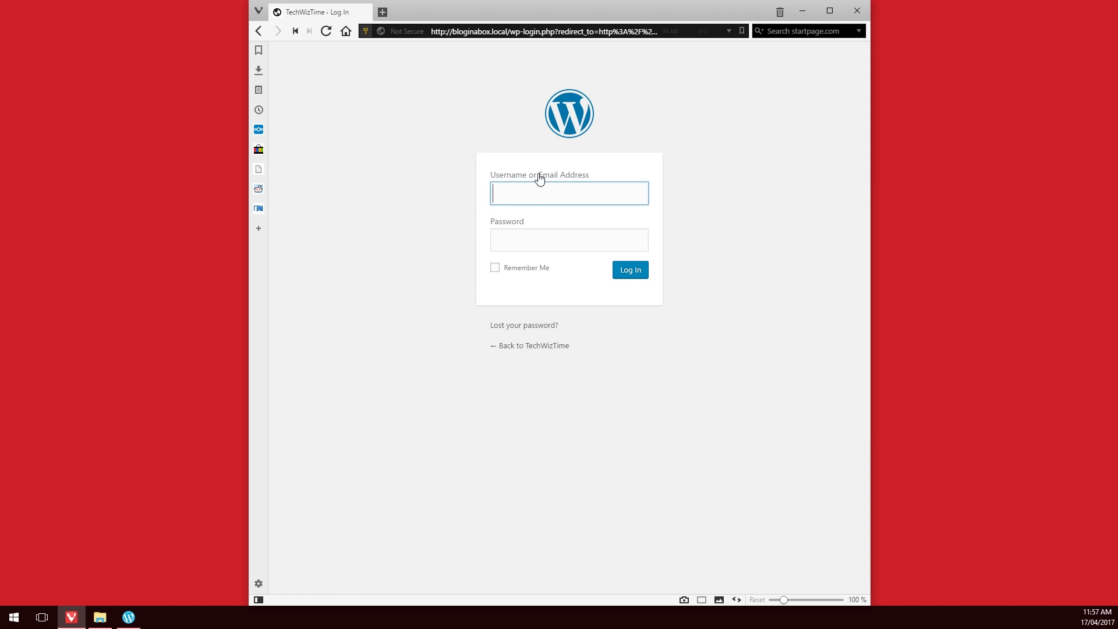
text(twt)
key(Tab)
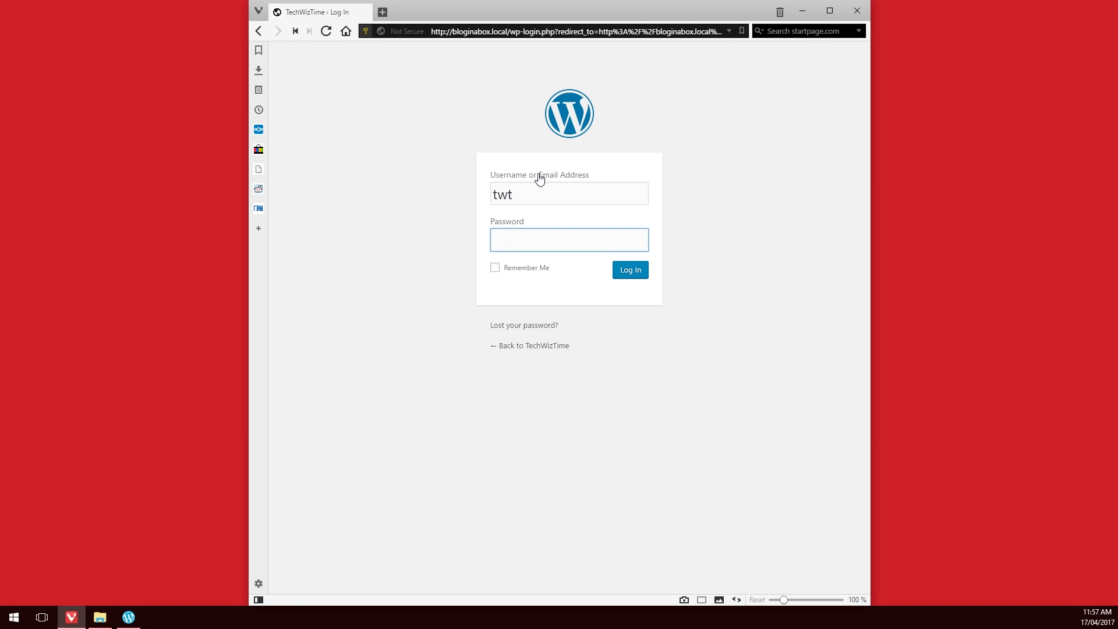
text(••••••••••••••••)
click(641, 274)
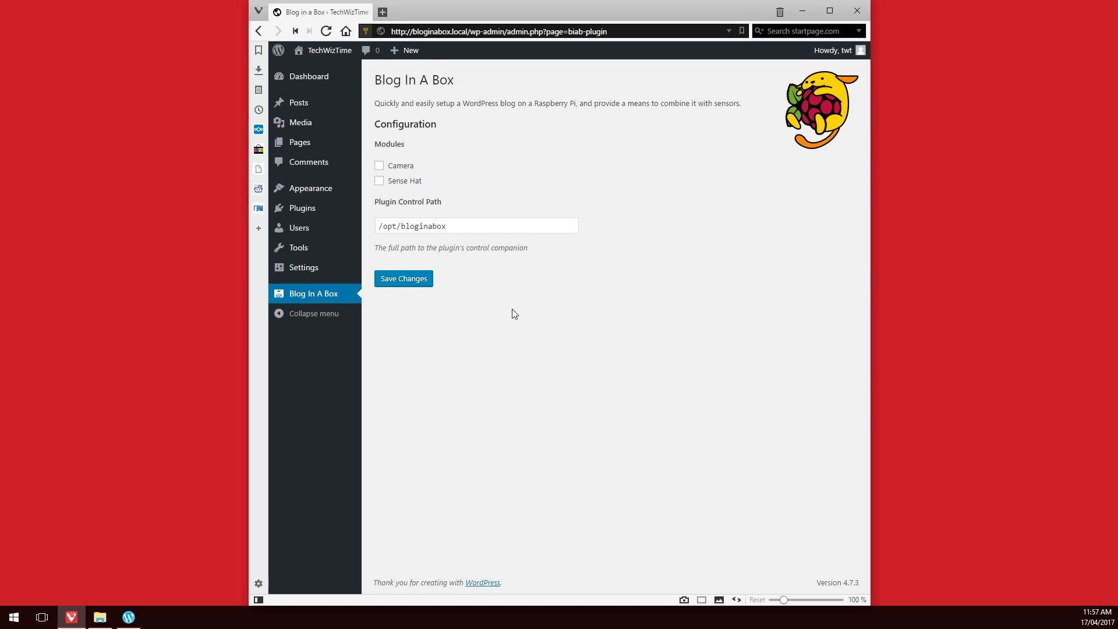
click(405, 280)
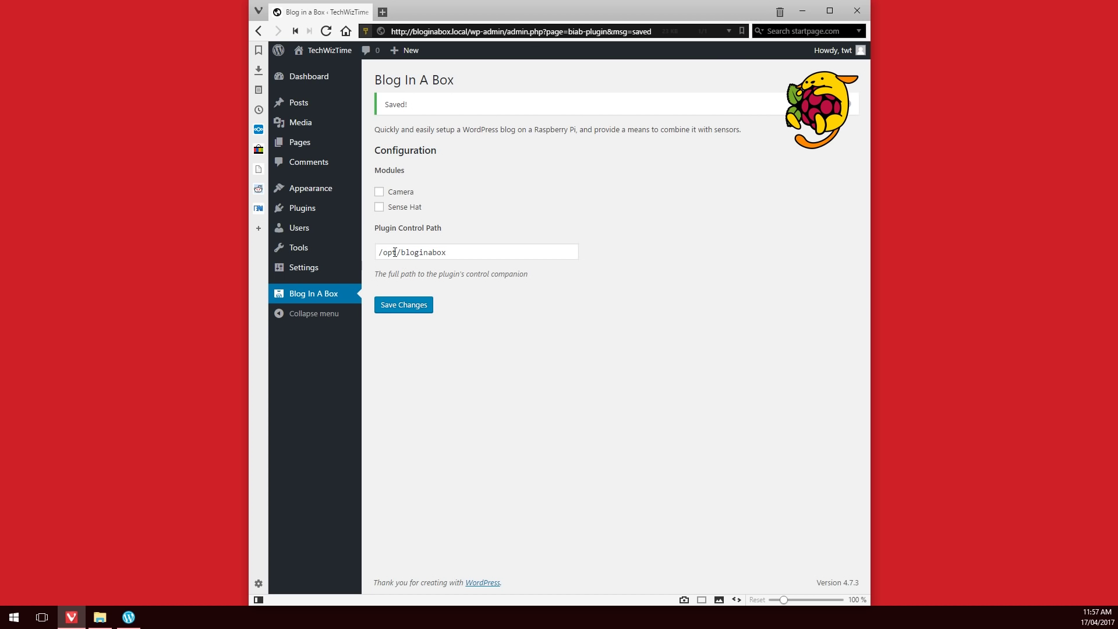
click(312, 79)
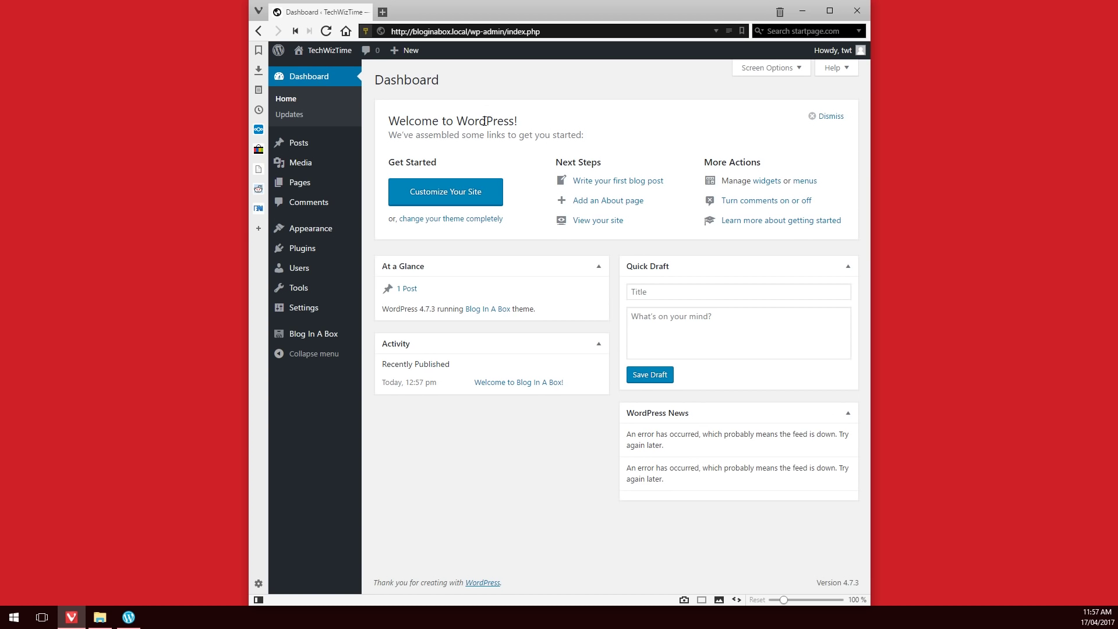
- Write a post titled 'My First Post' with lines 'This is my first BlogInABox post!' and 'How awesome is this!'
click(617, 182)
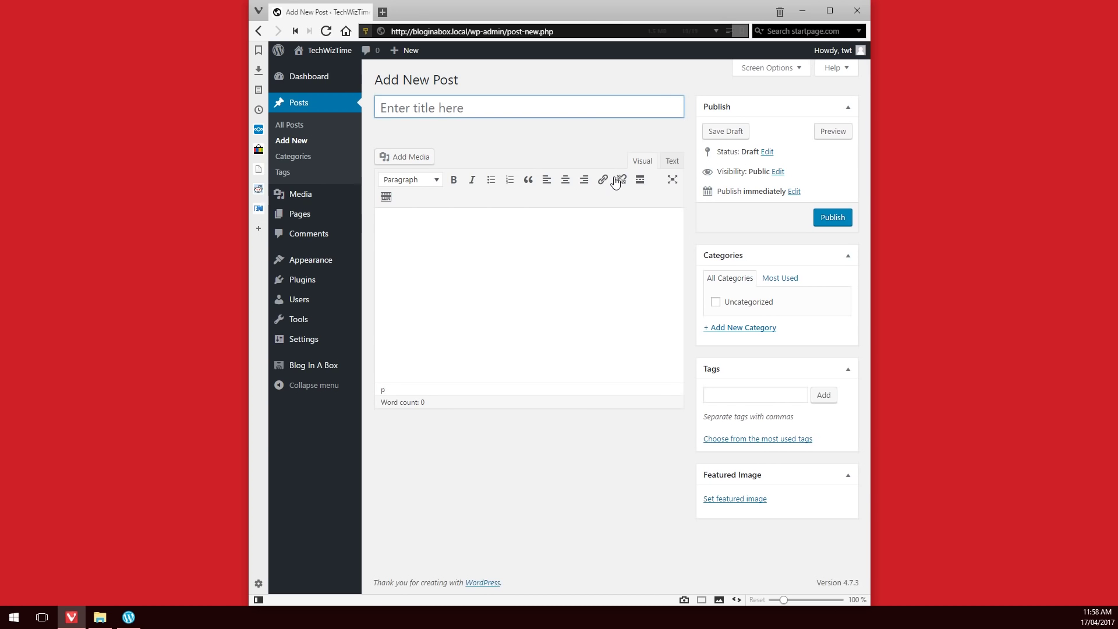
text(My First Post)
key(Tab)
text(This is my first B)
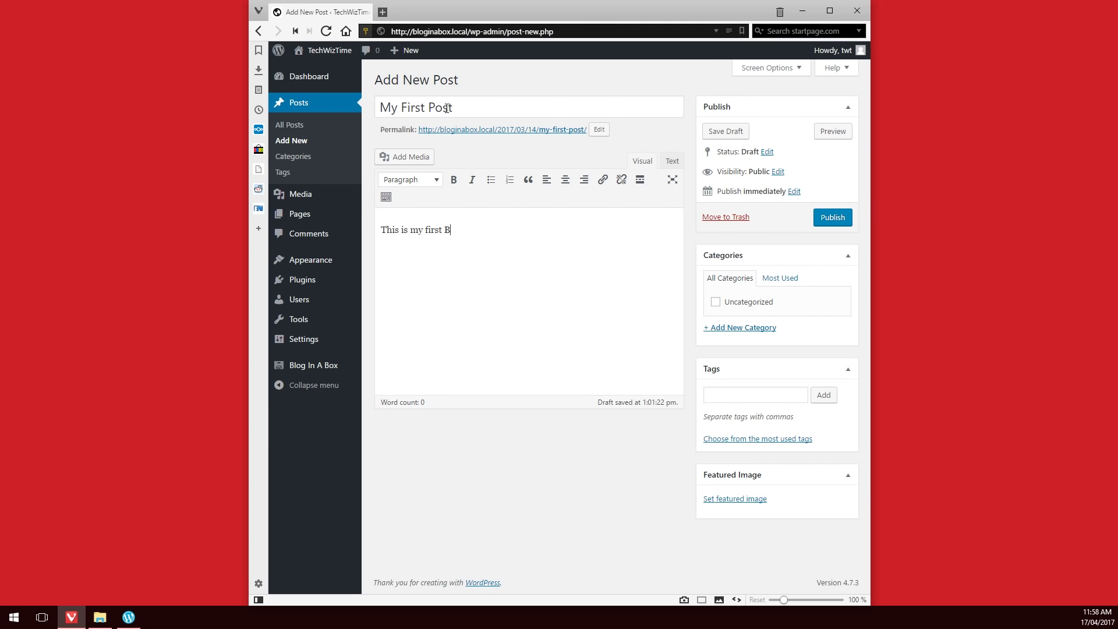
text(logInABox post!)
key(Return)
text(How awesome is this!)
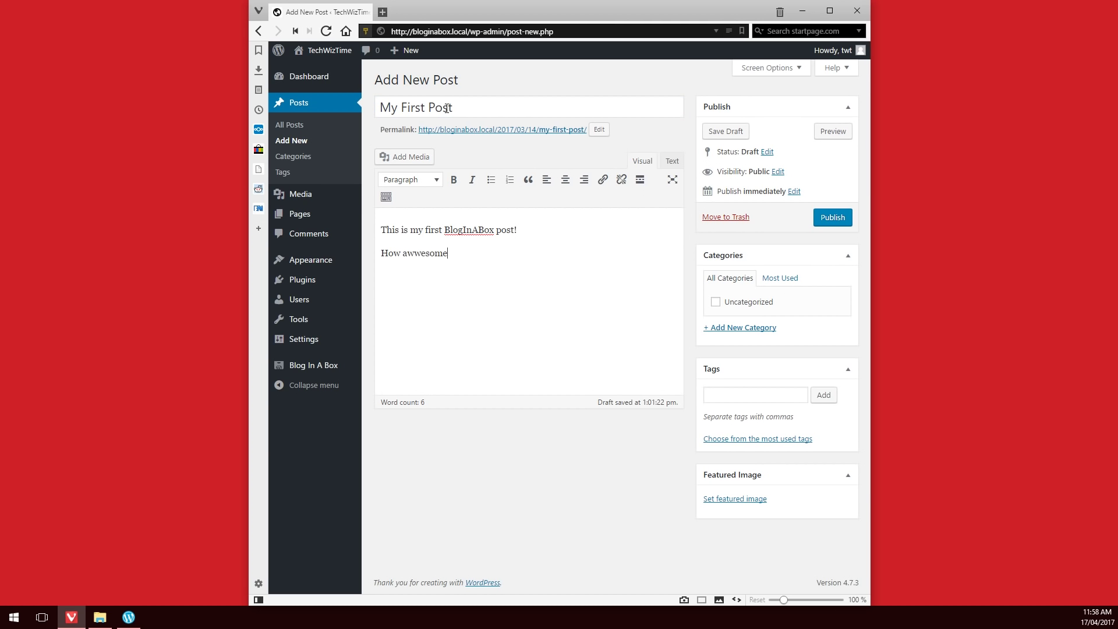
- Add a new category 'Thoughts' and the tag 'first post' to the post
click(740, 327)
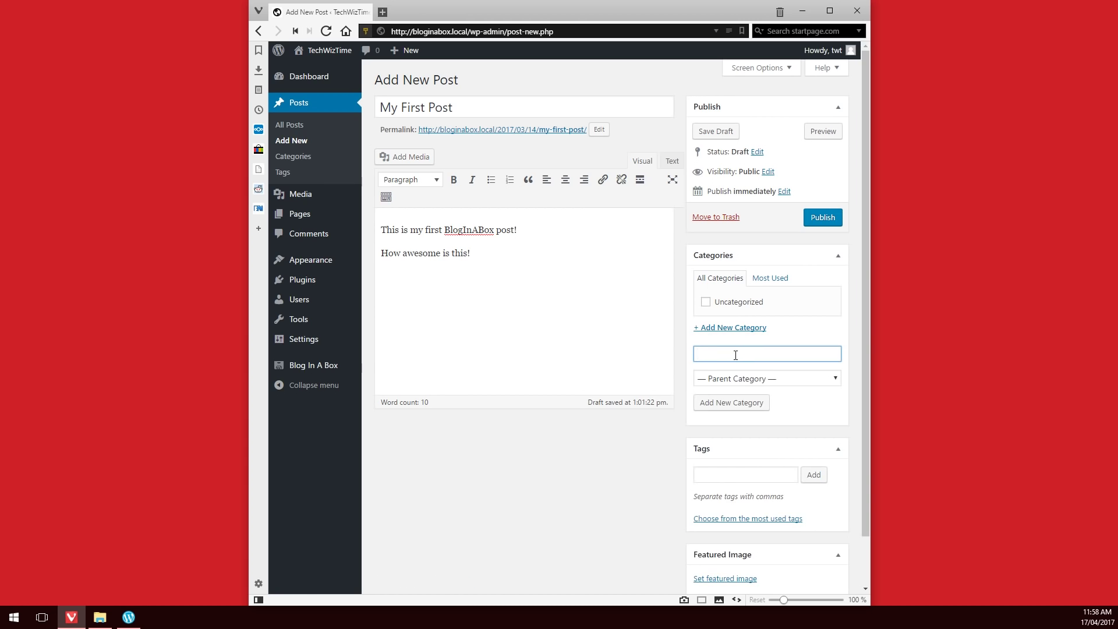
text(Thoughts)
click(752, 403)
click(716, 488)
text(first post,)
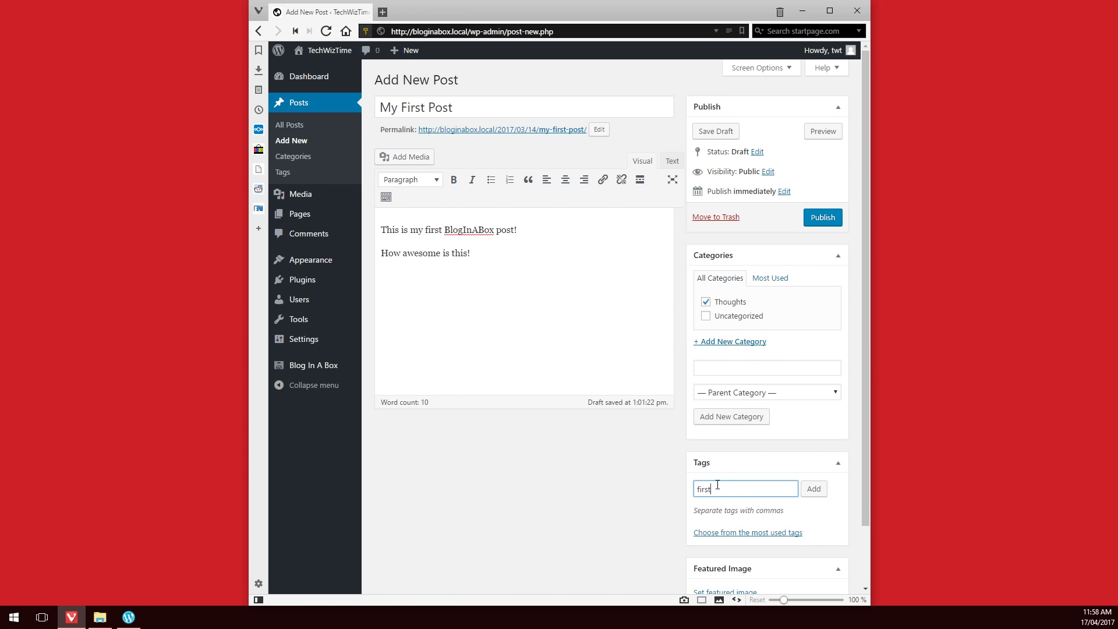
click(818, 492)
- Preview the post, close the preview, and publish it
click(816, 134)
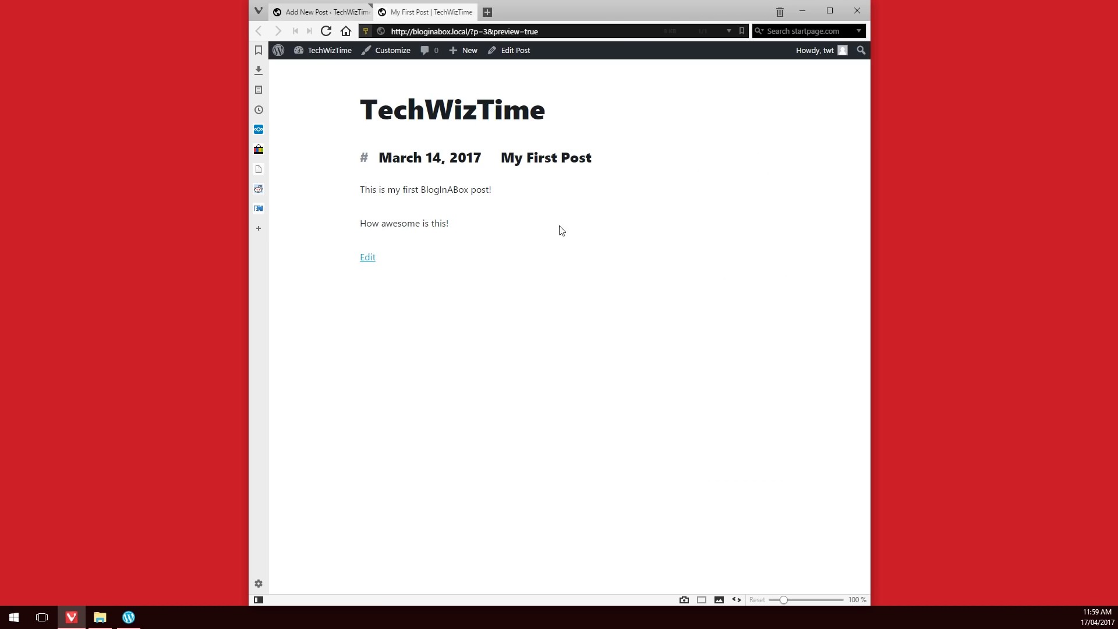
click(469, 12)
click(821, 218)
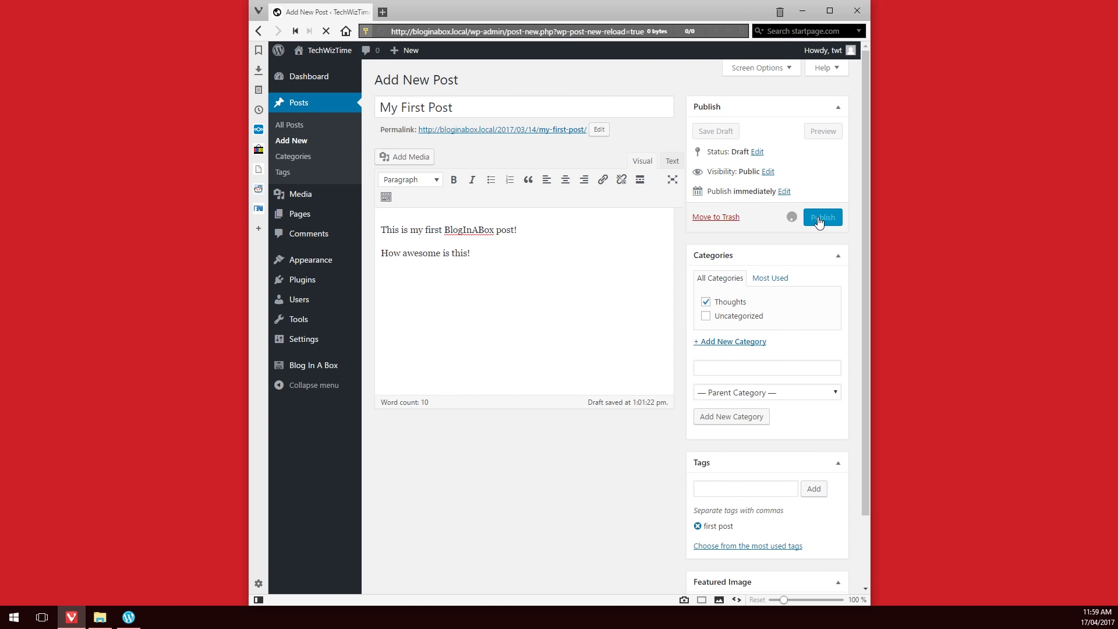
- From Themes > Add New > Popular, install the Eleganto theme
mouse_move(329, 240)
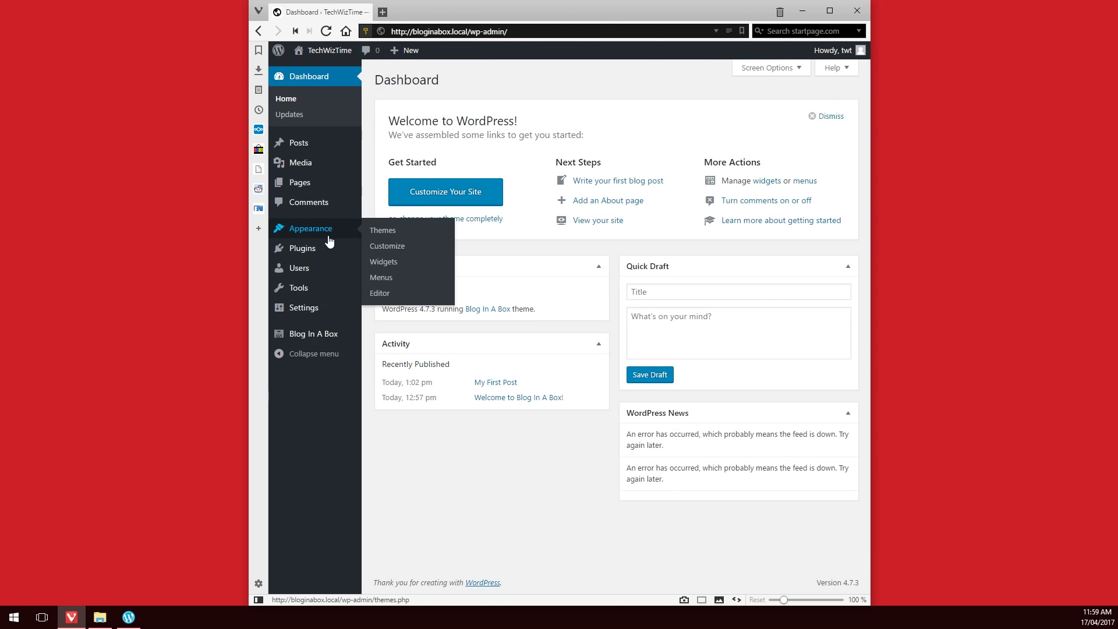
click(383, 232)
click(485, 80)
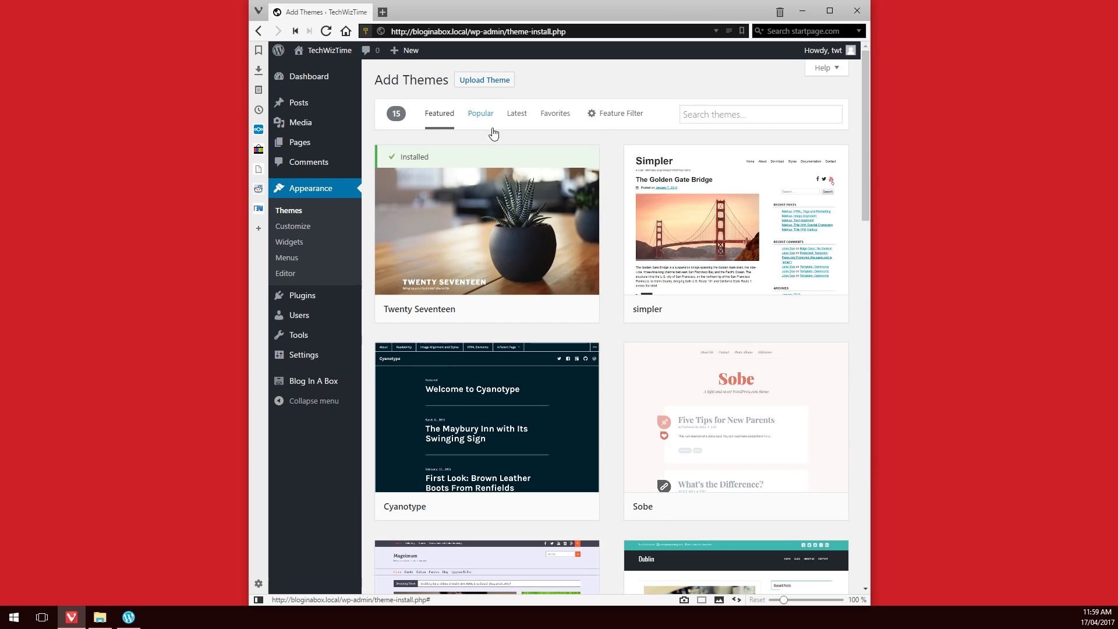
click(481, 114)
scroll(600, 437, down, 6)
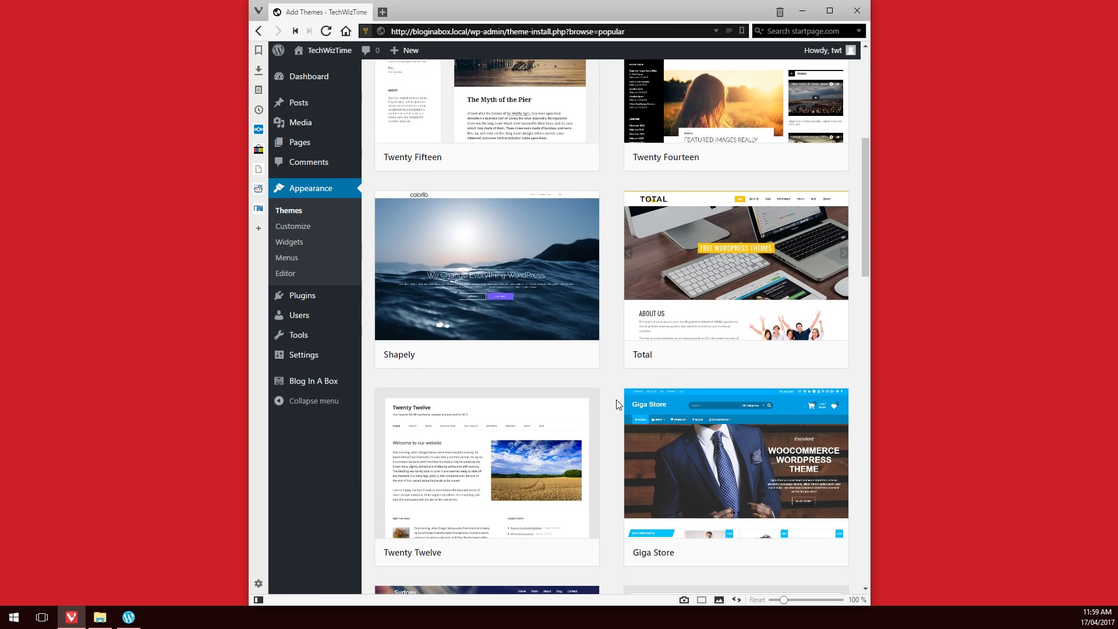
scroll(629, 431, down, 8)
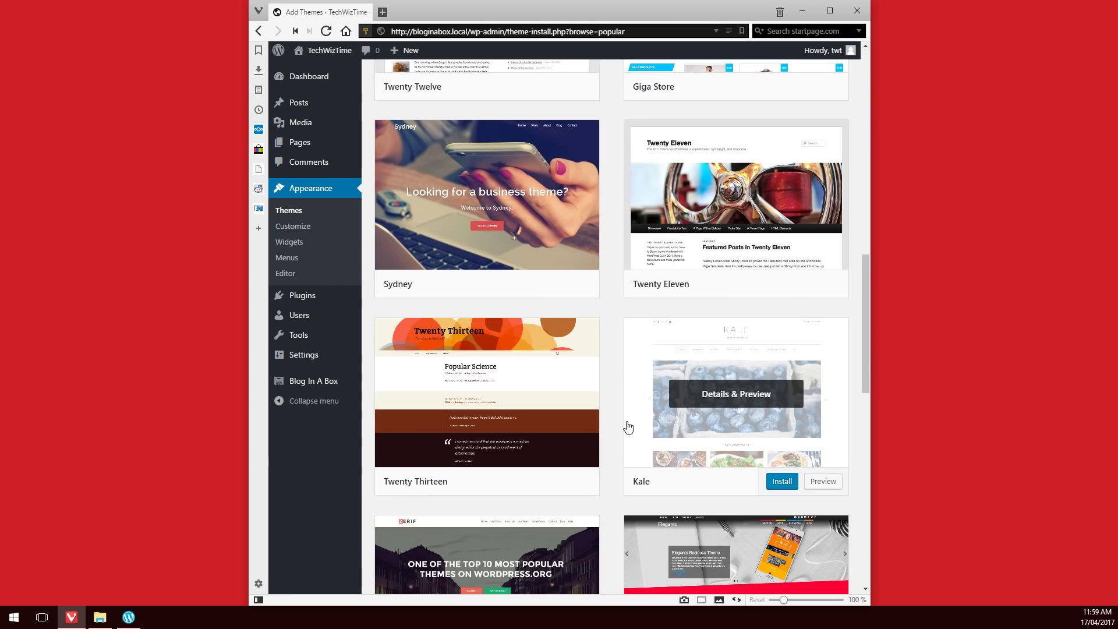
scroll(628, 428, down, 4)
click(787, 452)
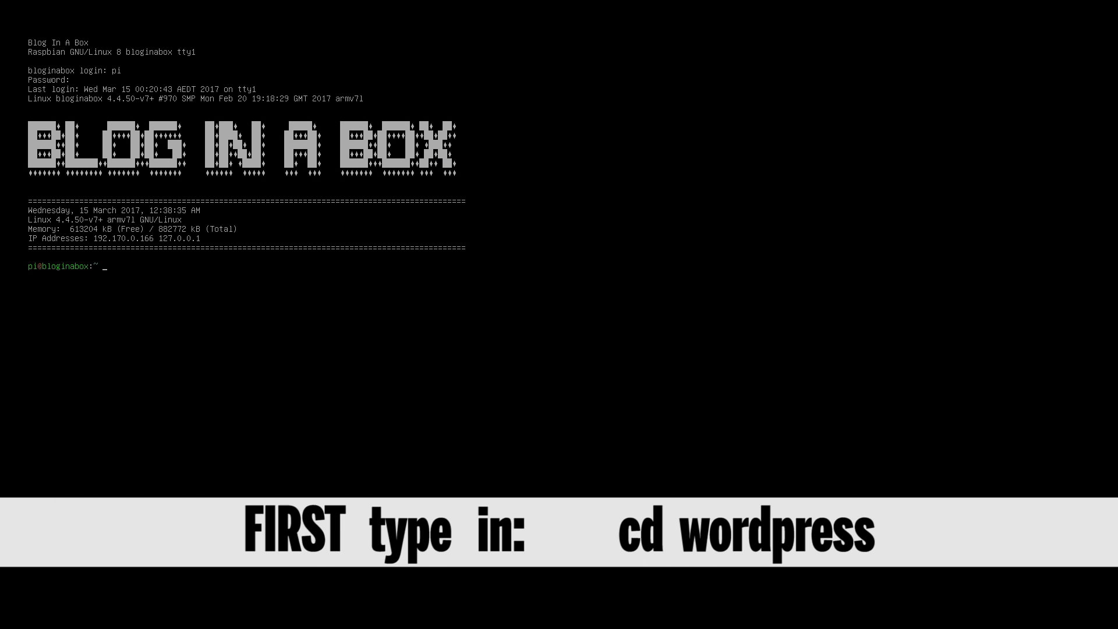
- Open wp-config.php in nano from the wordpress folder and add blank lines below DB_COLLATE
text(ordpress)
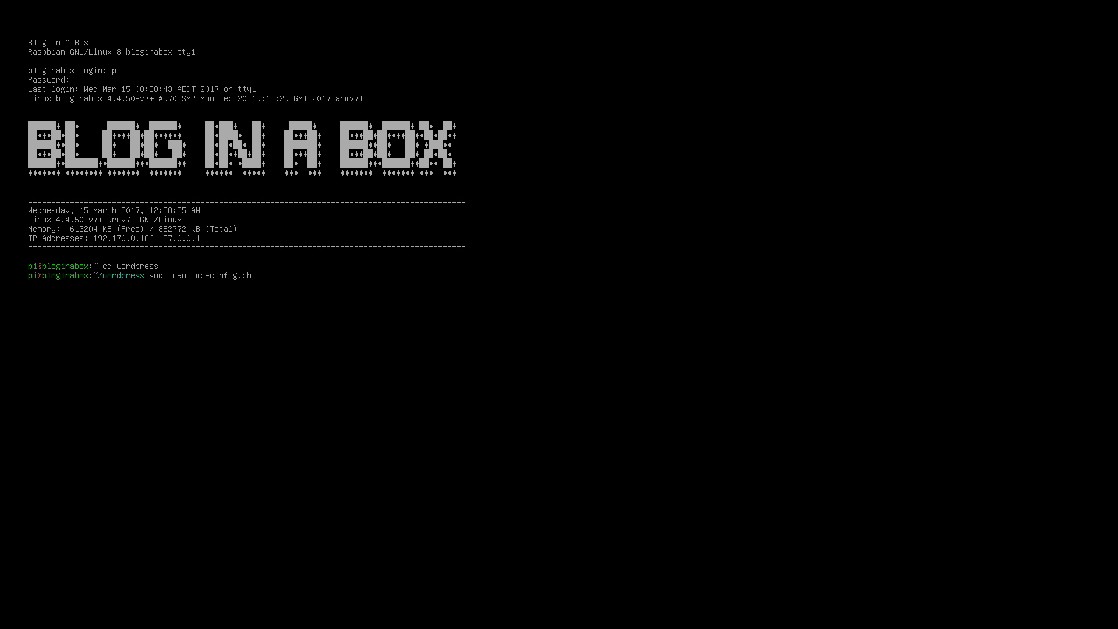
key(Return)
key(Down)
key(Down)
key(Down)
key(Down)
key(Down)
key(Down)
key(Down)
key(Down)
key(Down)
key(Down)
key(Down)
key(Down)
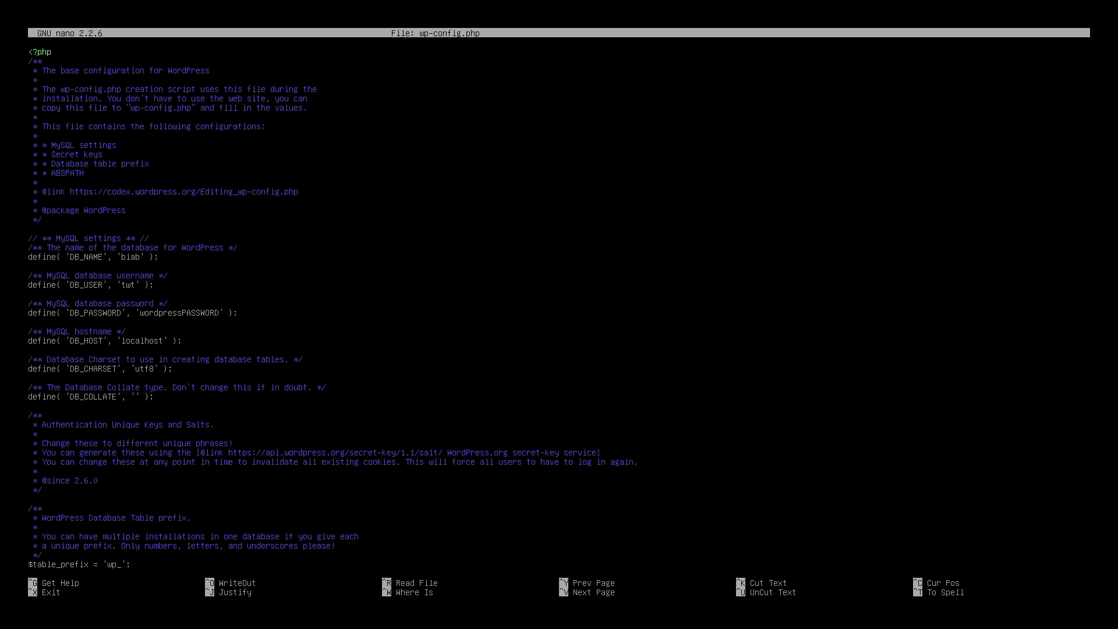
key(Return)
key(Return)
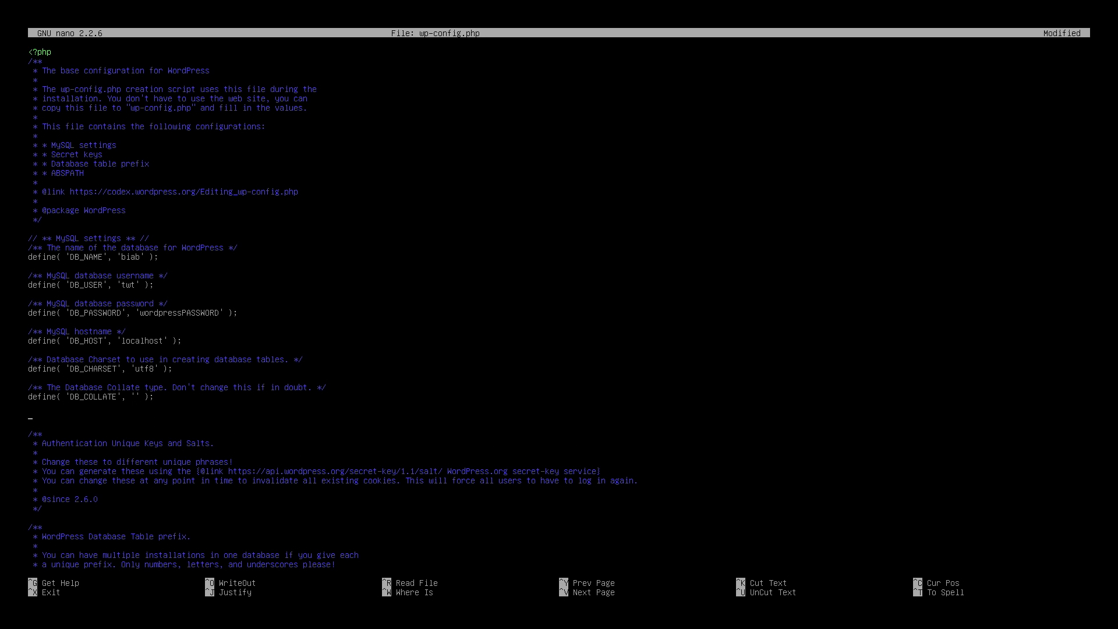
- Add define('FS_METHOD', 'direct'); and save wp-config.php
text(define('F)
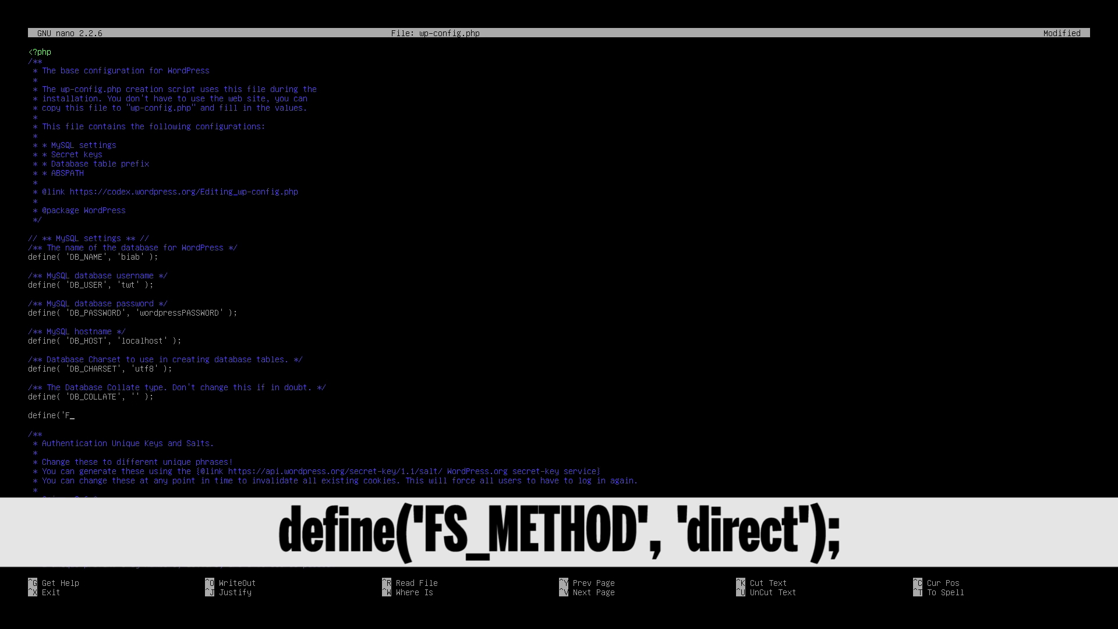
text(S_METHOD', 'direct');)
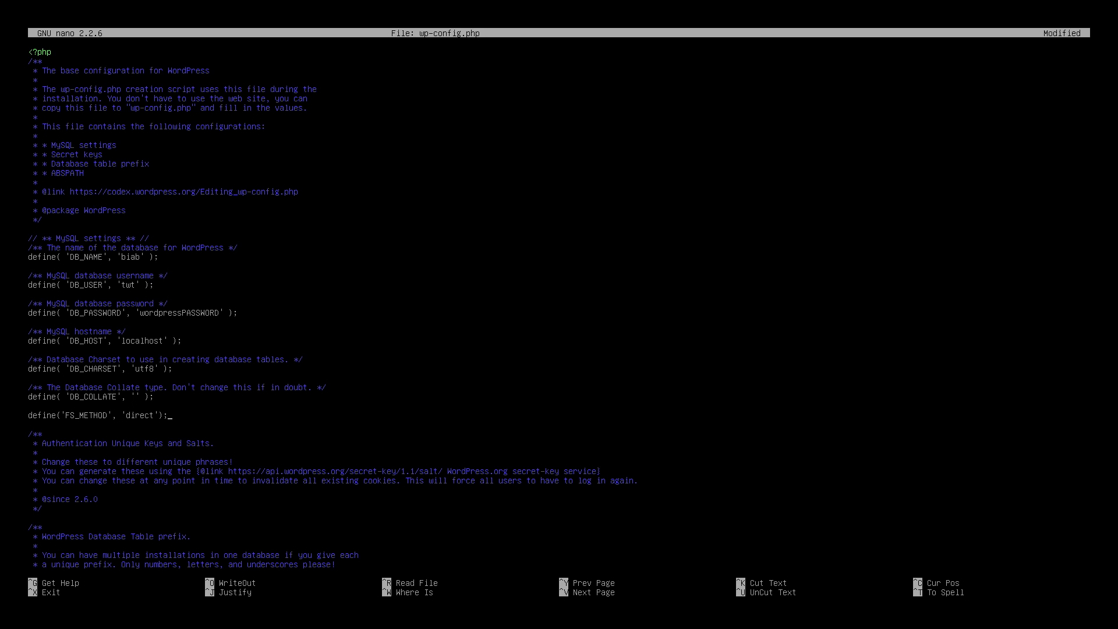
key(ctrl+x)
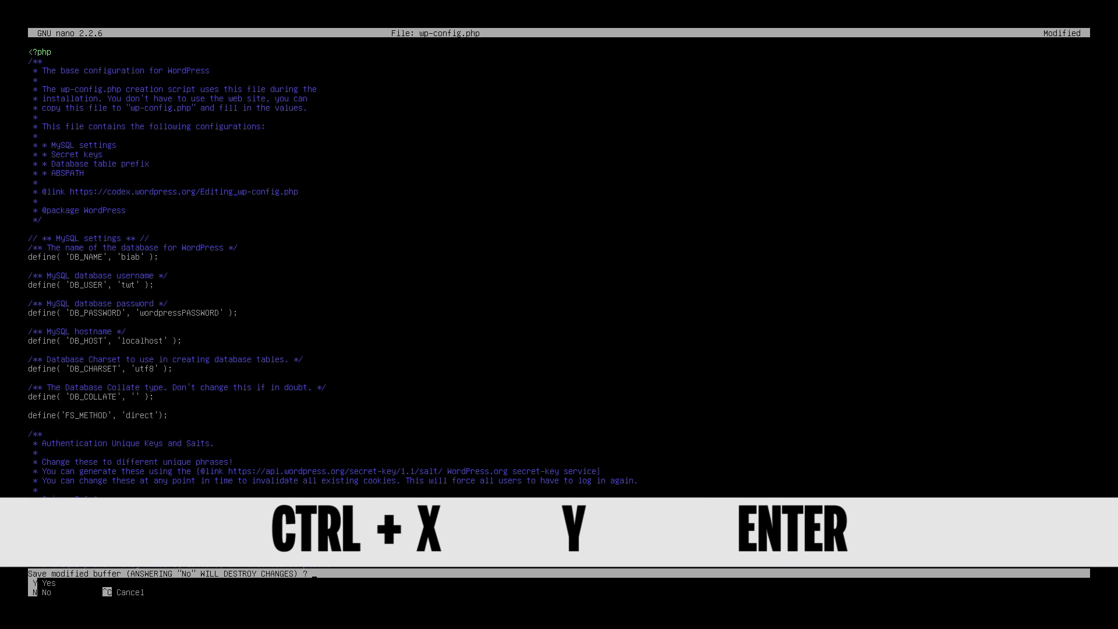
key(y)
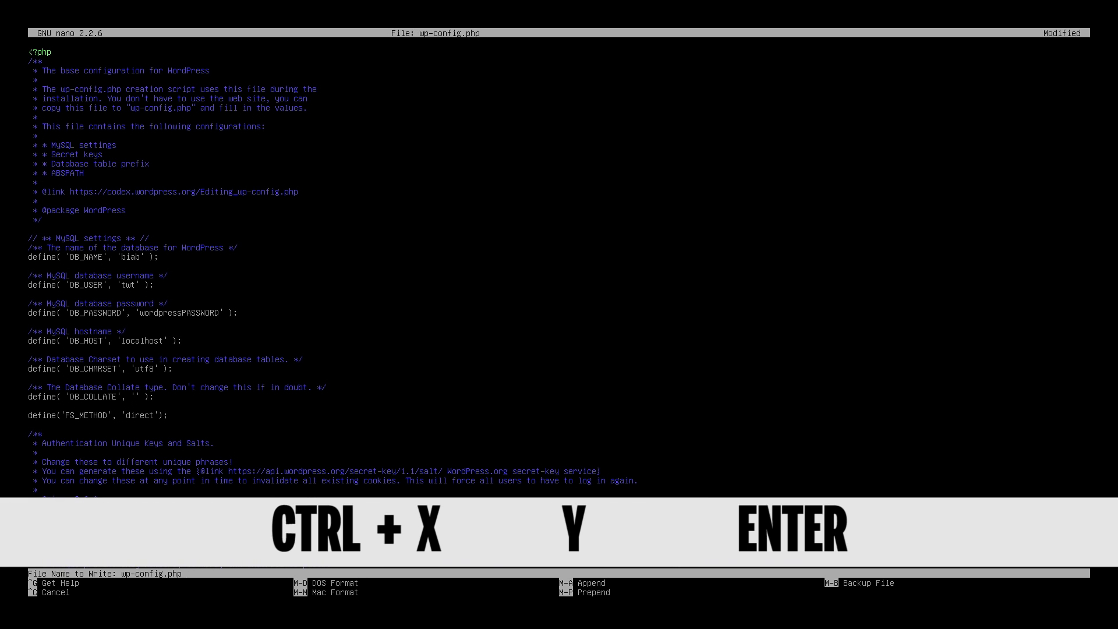
key(Return)
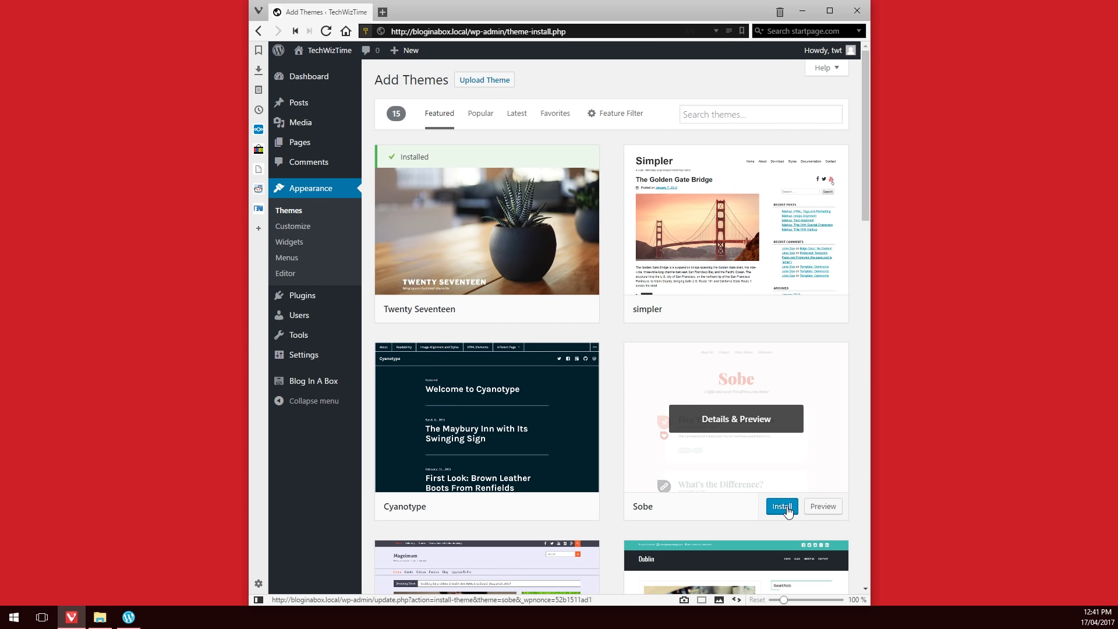
- Install the Sobe theme from the Add Themes page, now without an FTP prompt
click(783, 507)
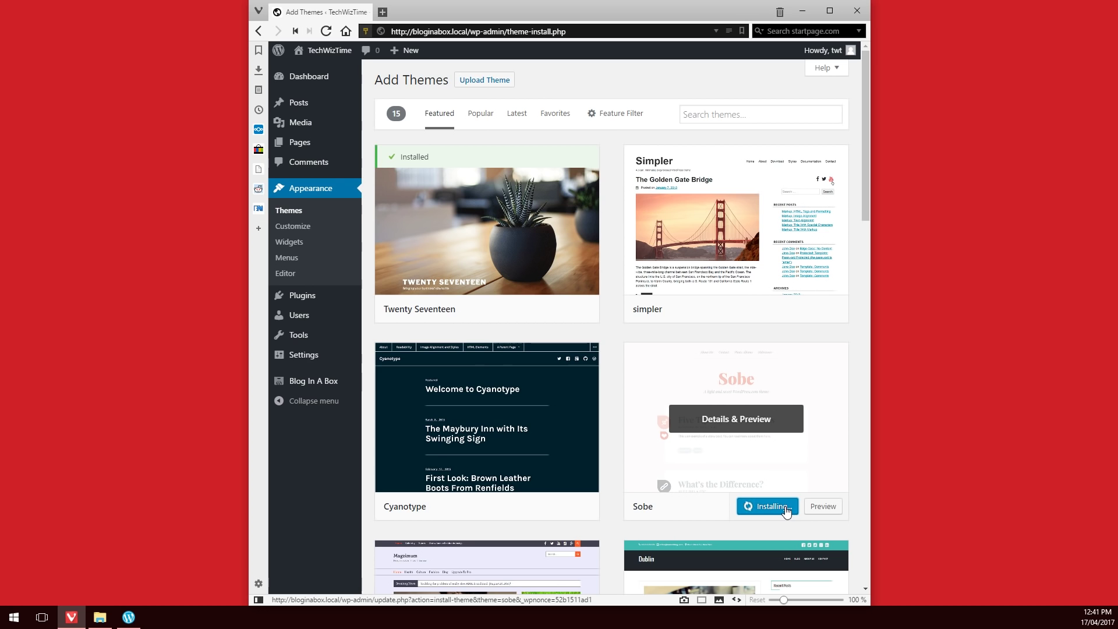